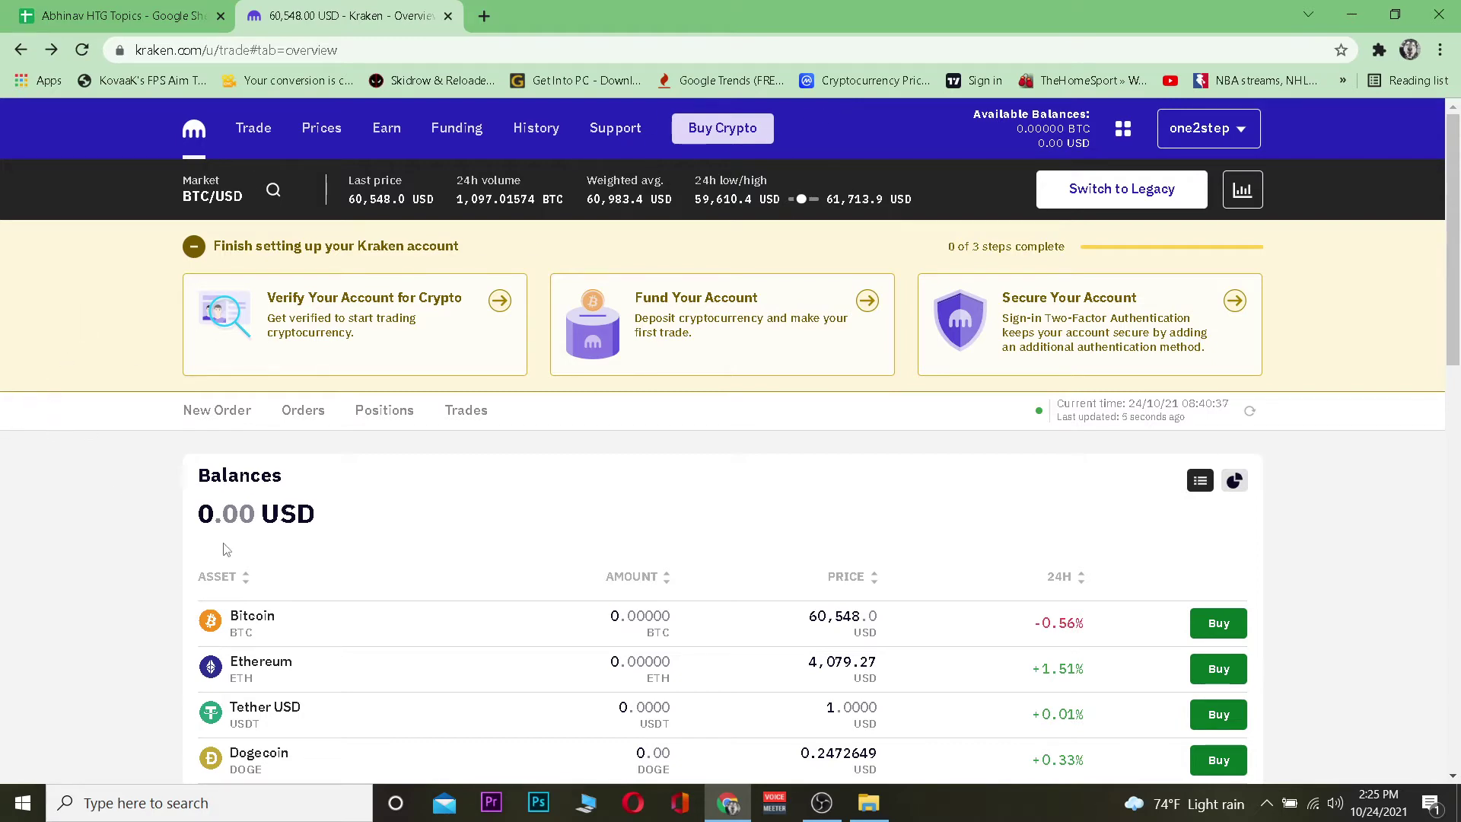
{"action": "scroll", "coordinate": [226, 548], "scroll_direction": "down", "scroll_amount": 1}
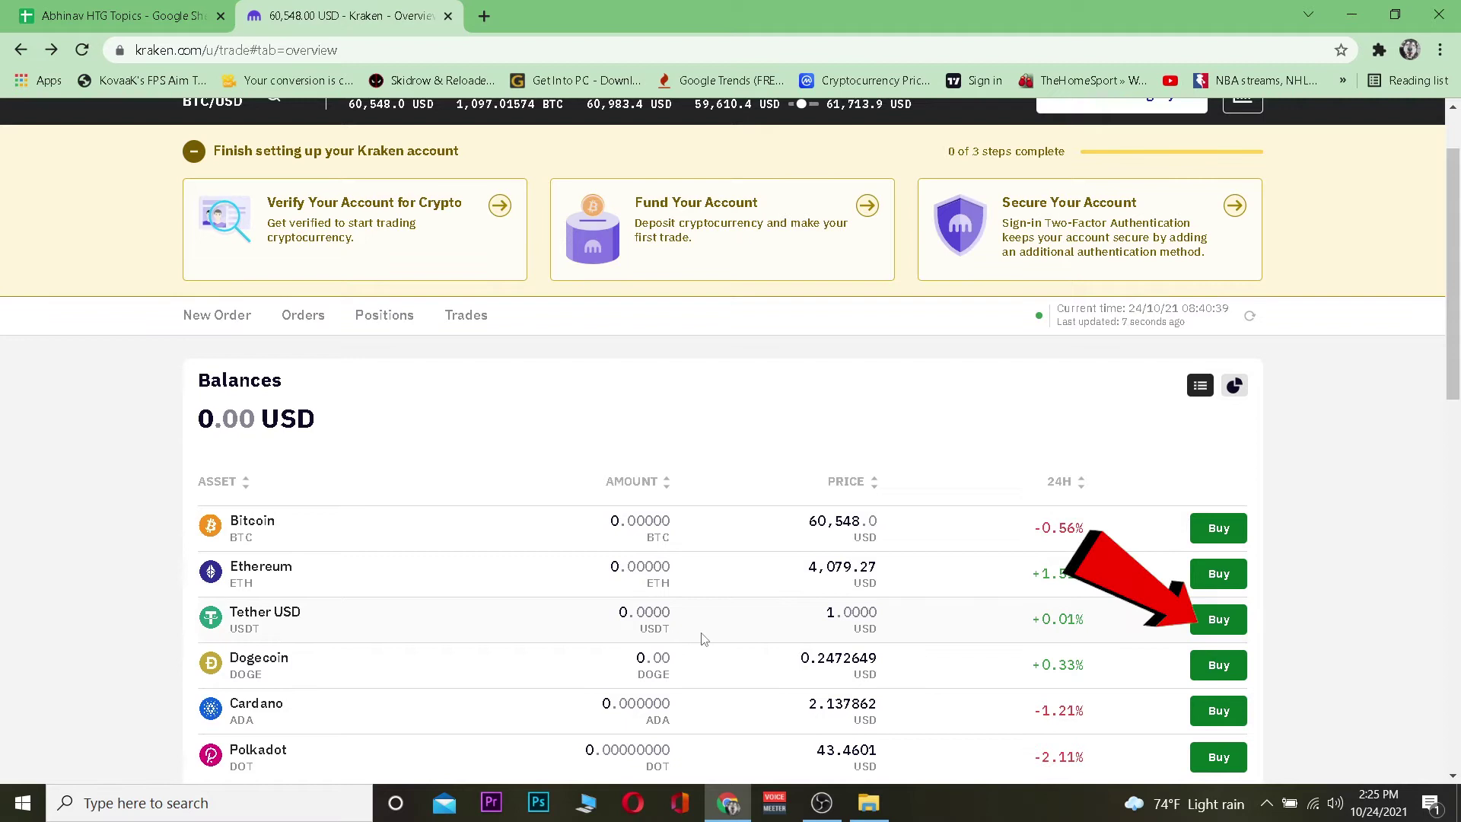
Start a BTC/USD buy from the Balances list and switch the order form to Simple.
{"action": "left_click", "coordinate": [1217, 619]}
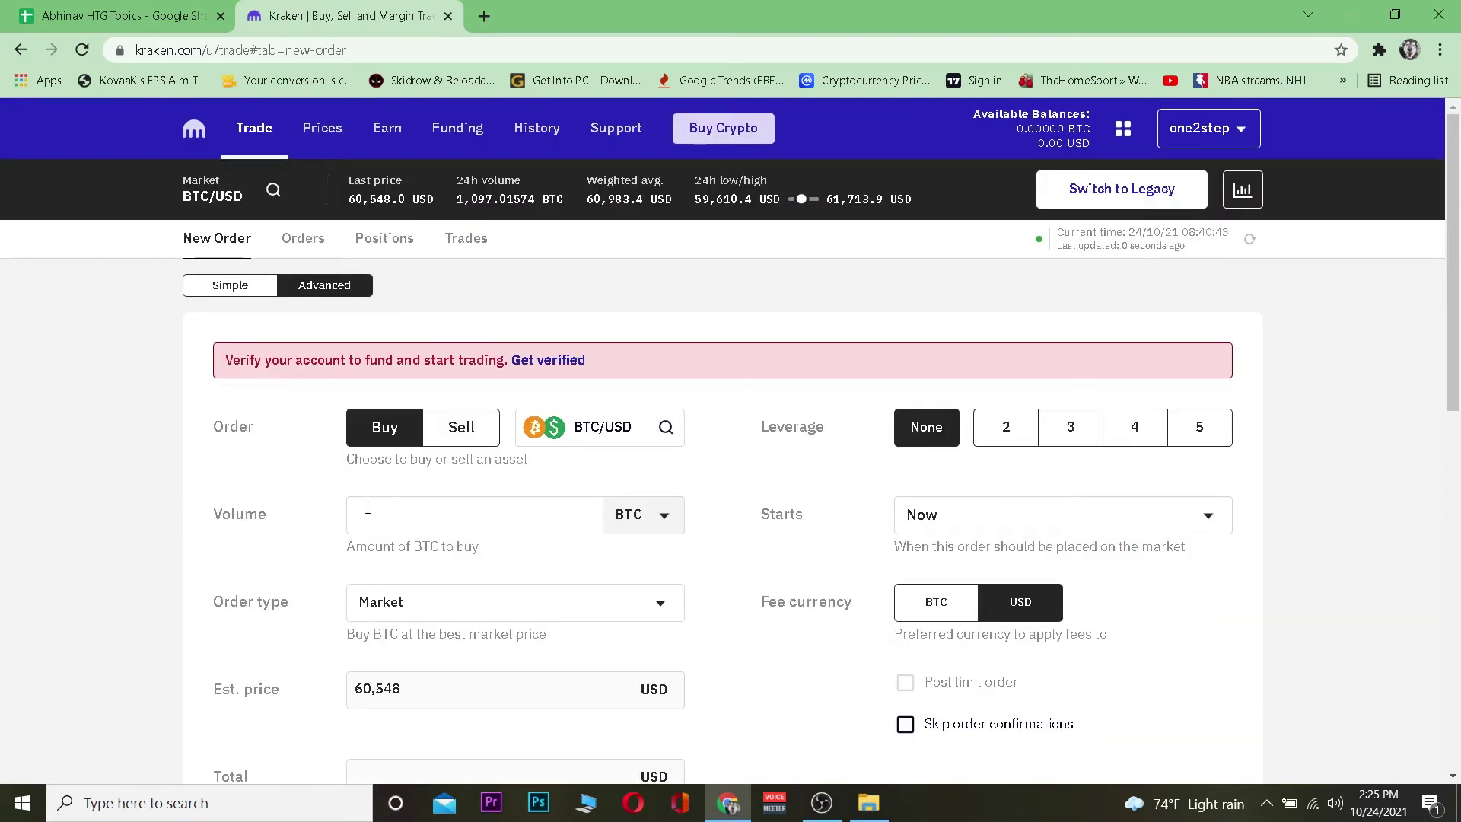
{"action": "left_click", "coordinate": [239, 286]}
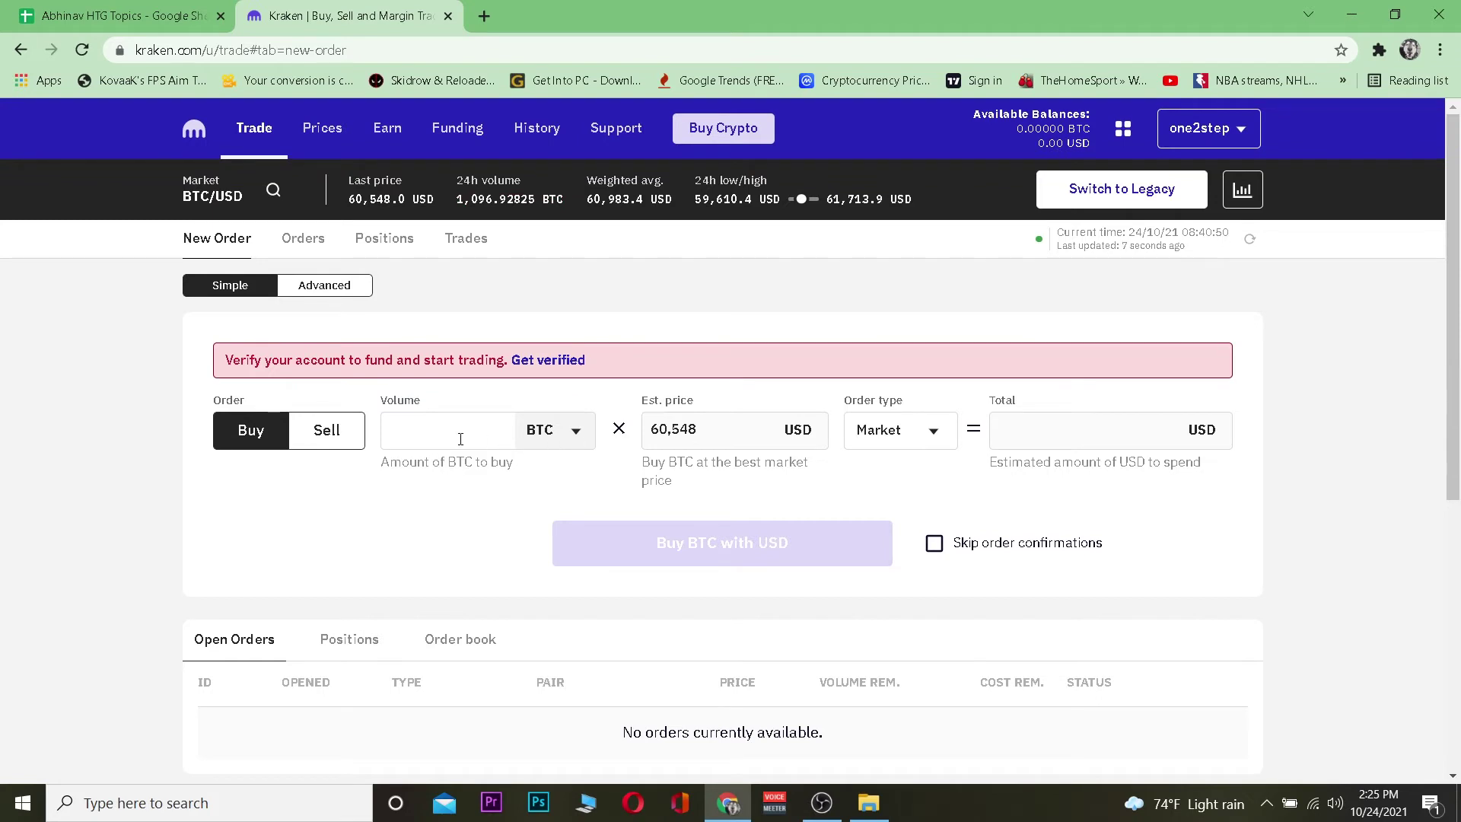
Enter a volume of 0.12 BTC, giving an estimated total of 7,265.76 USD.
{"action": "left_click", "coordinate": [461, 439]}
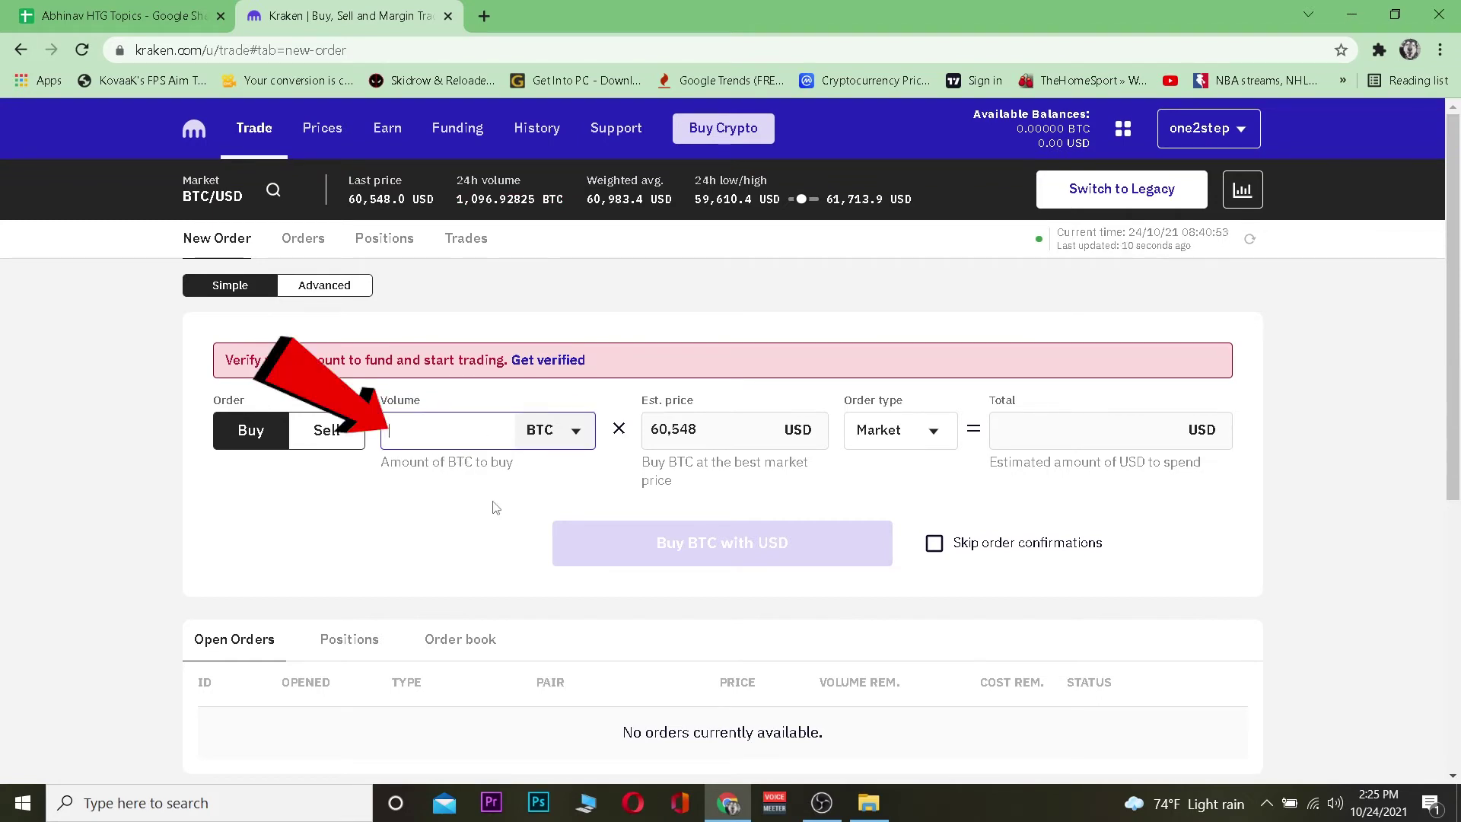
{"action": "type", "text": "0.12"}
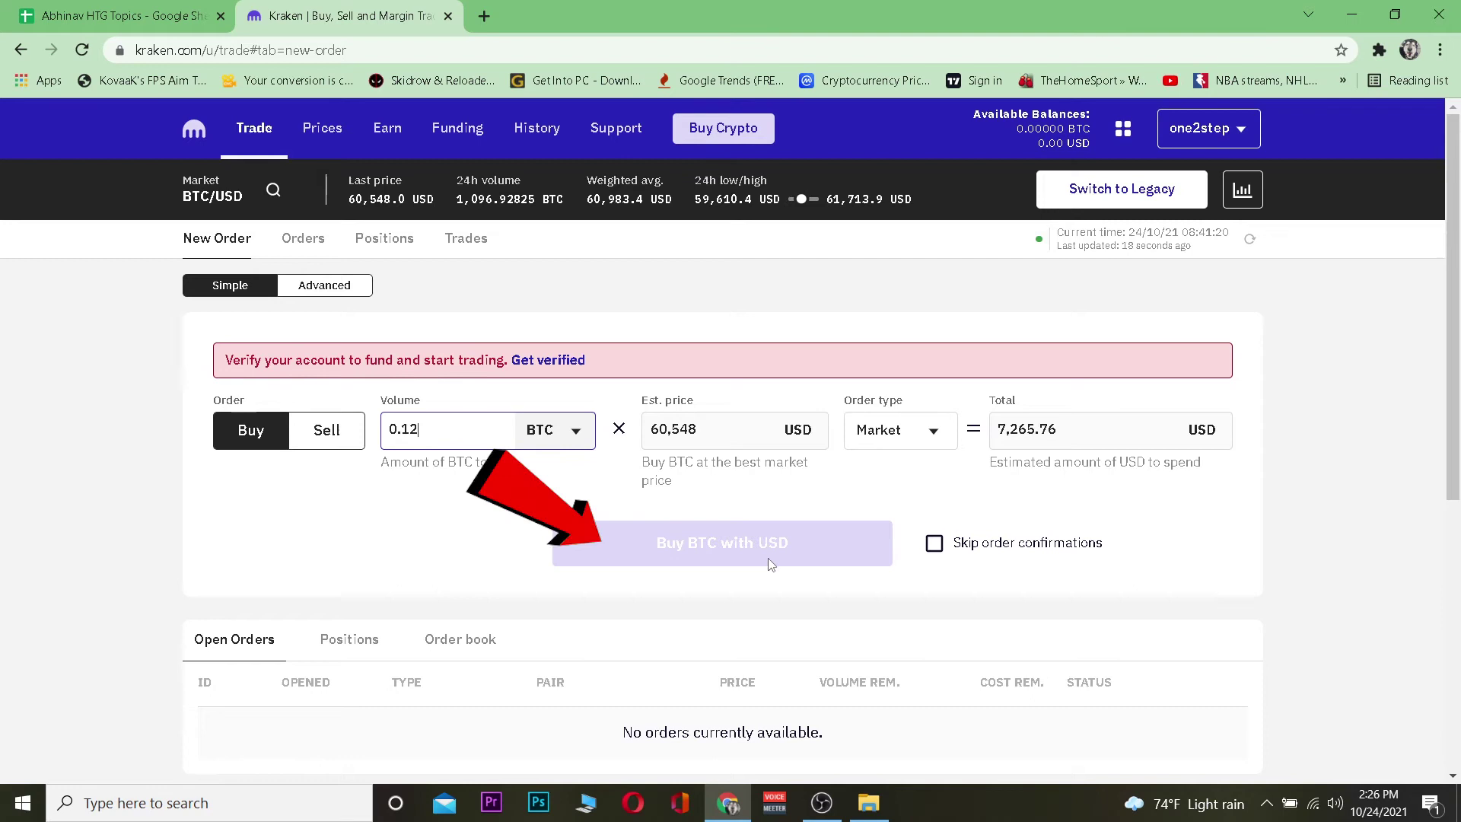
{"action": "left_click", "coordinate": [681, 557]}
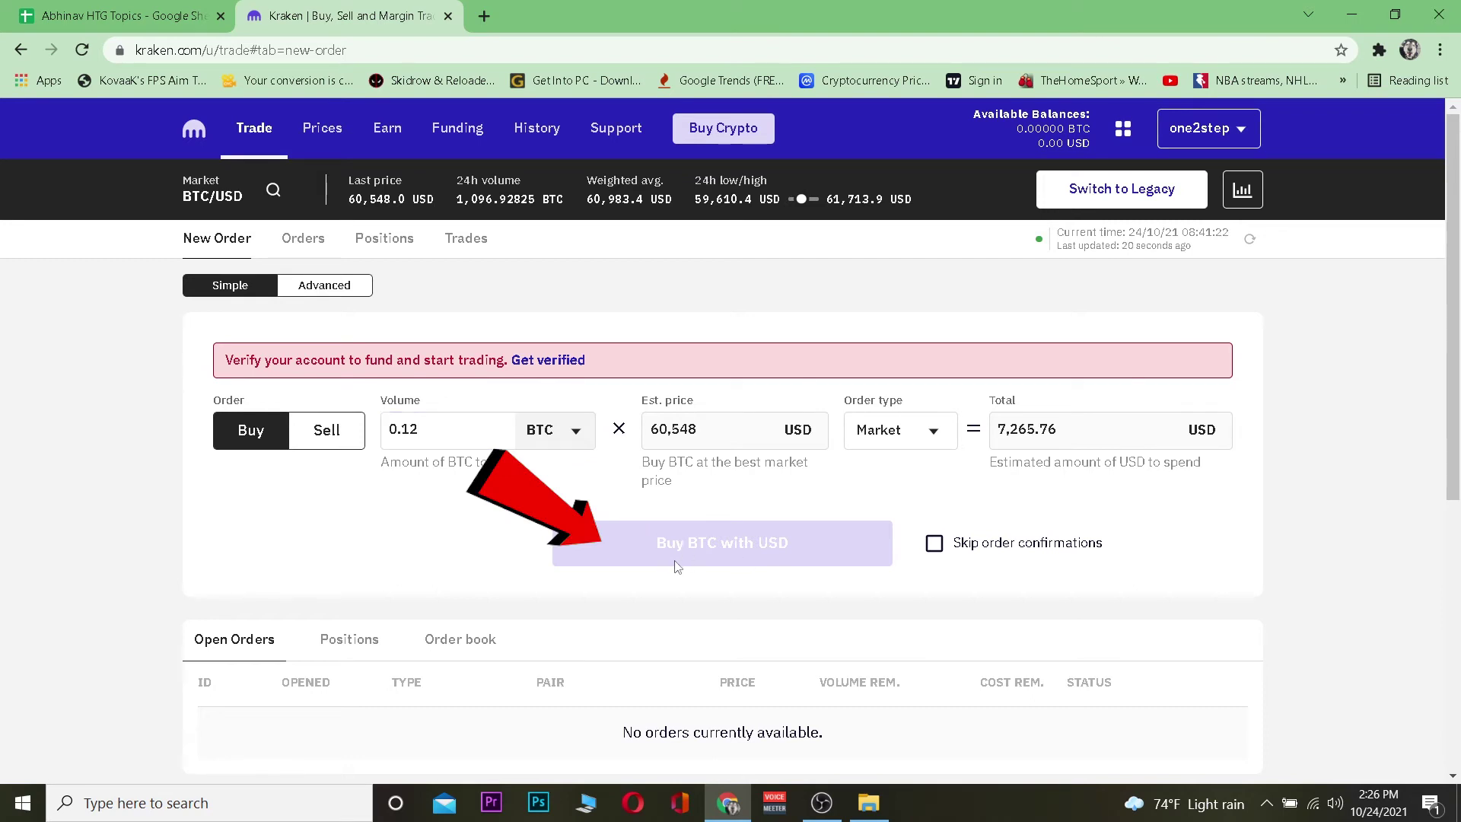